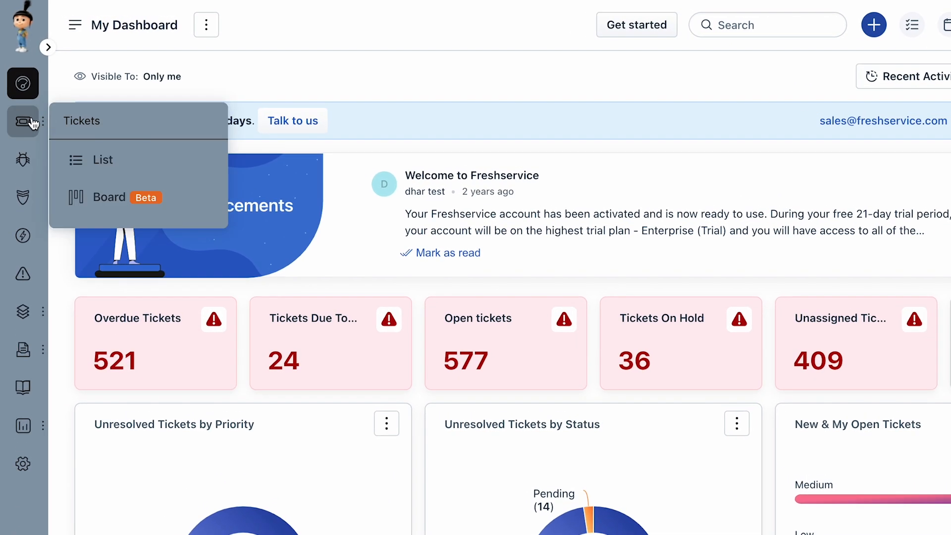
# Show the All Tickets list and briefly browse the saved ticket views menu
pyautogui.click(97, 167)
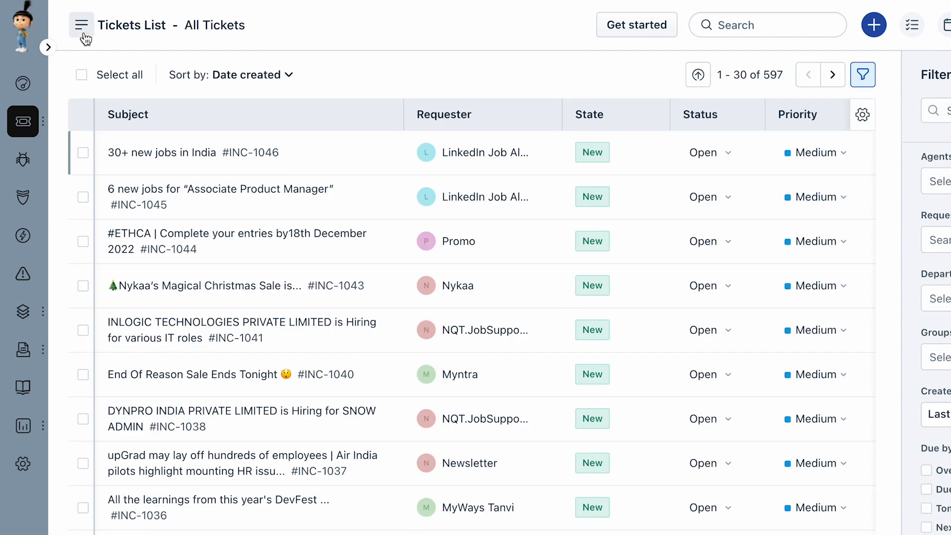
pyautogui.click(82, 25)
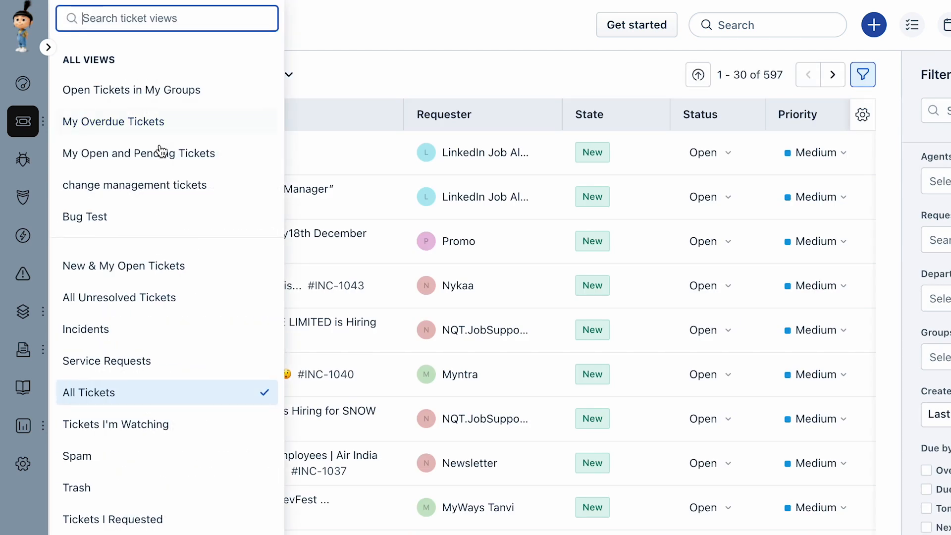
pyautogui.scroll(-2, 179, 198)
pyautogui.scroll(2, 179, 199)
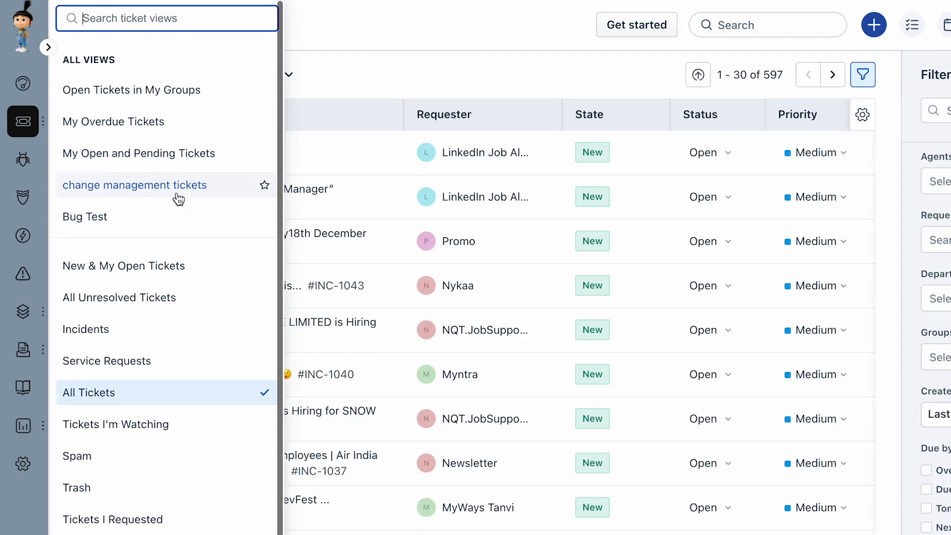
pyautogui.click(436, 27)
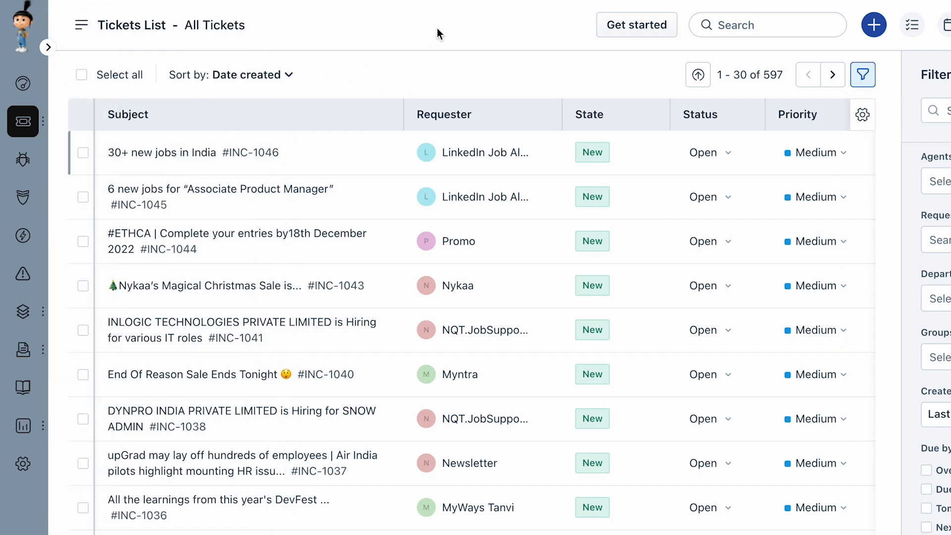
# Filter the ticket list to Asset Type Hardware and apply the filter
pyautogui.click(803, 106)
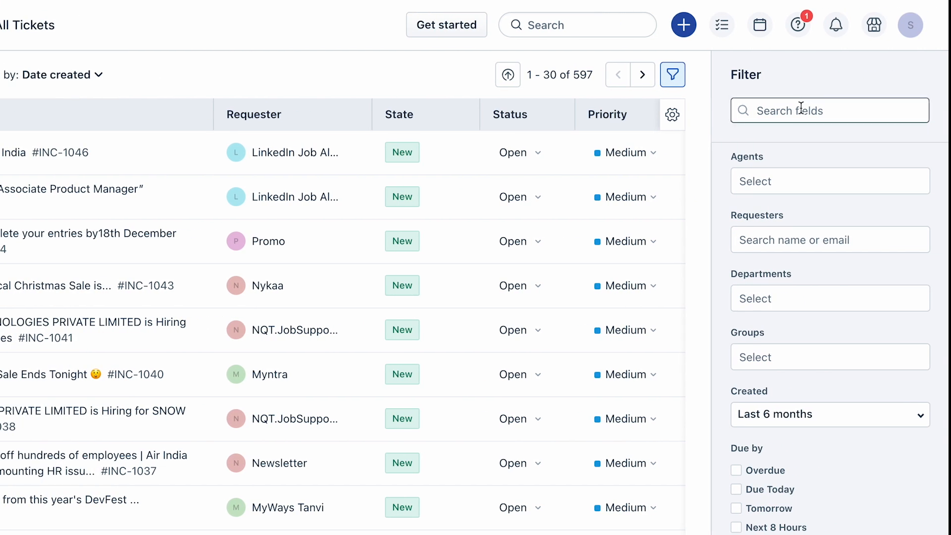
pyautogui.click(801, 108)
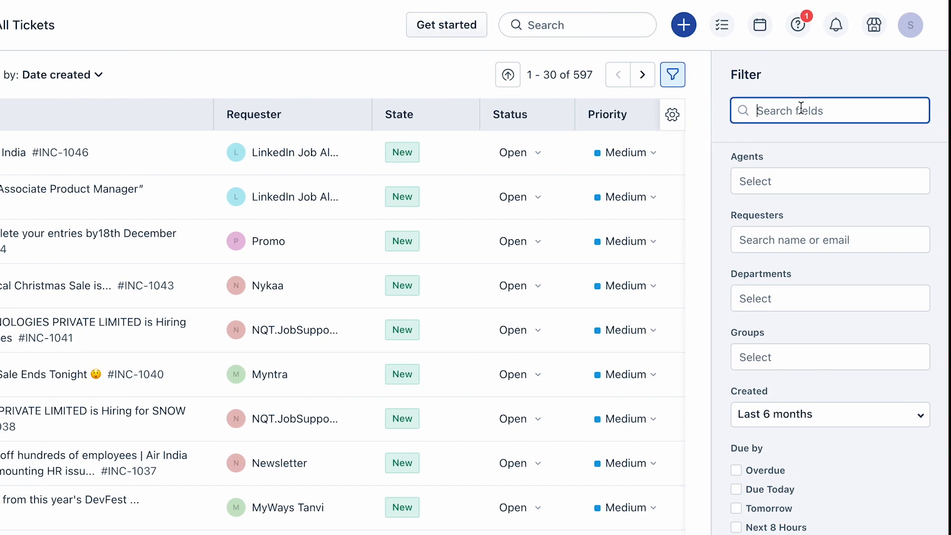
pyautogui.write('ass')
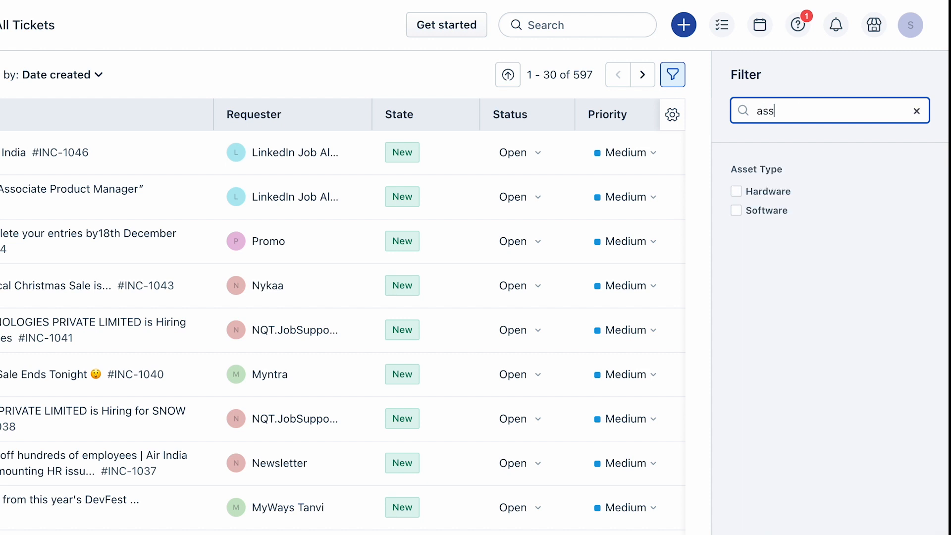
pyautogui.click(736, 192)
pyautogui.scroll(-3, 805, 287)
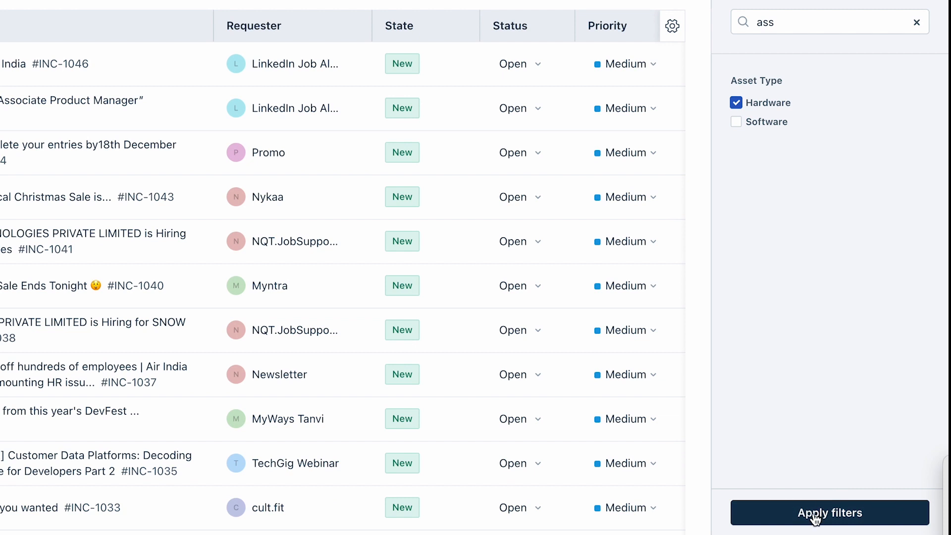
pyautogui.click(814, 518)
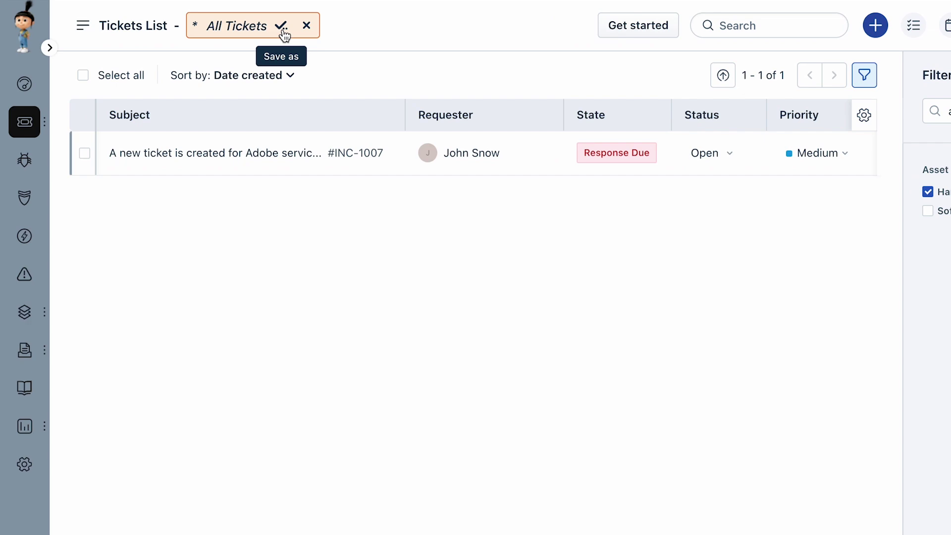
# Save the filtered list as view 'Hardware requests' with visibility set to All agents
pyautogui.click(281, 26)
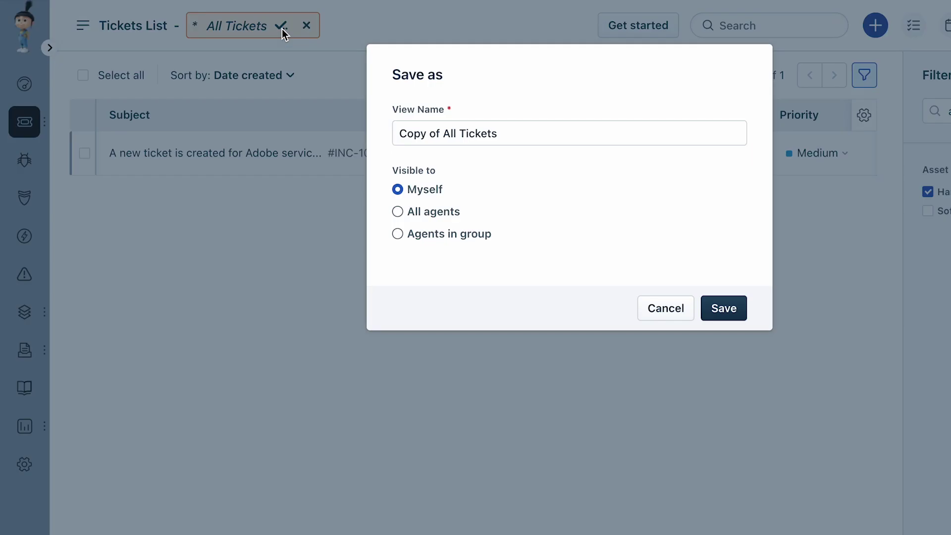
pyautogui.click(510, 135)
pyautogui.moveTo(510, 134); pyautogui.dragTo(395, 134)
pyautogui.write('Hardware r')
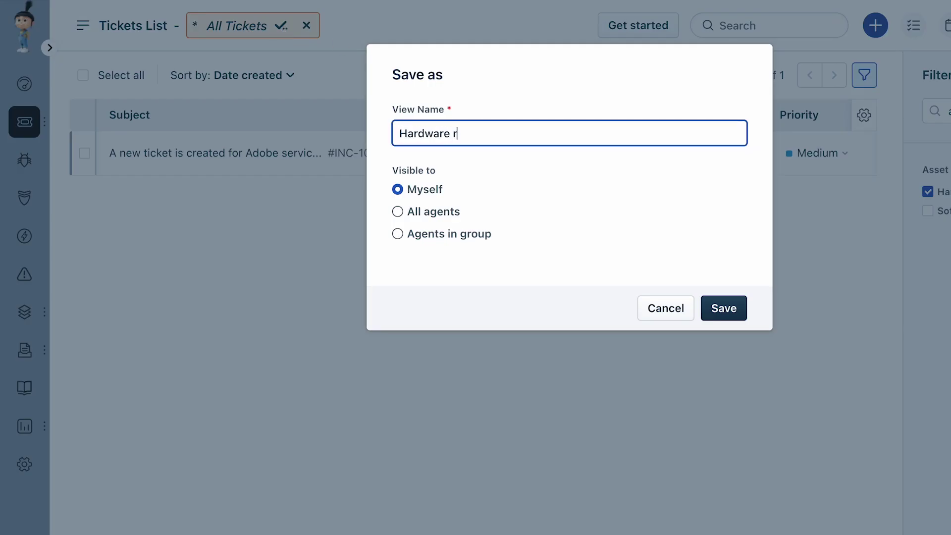
pyautogui.write('equests')
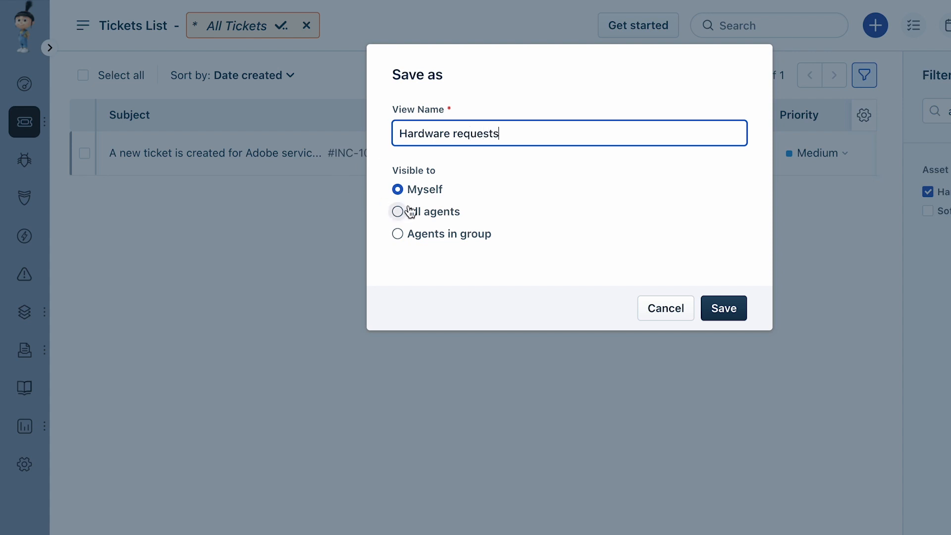
pyautogui.click(398, 212)
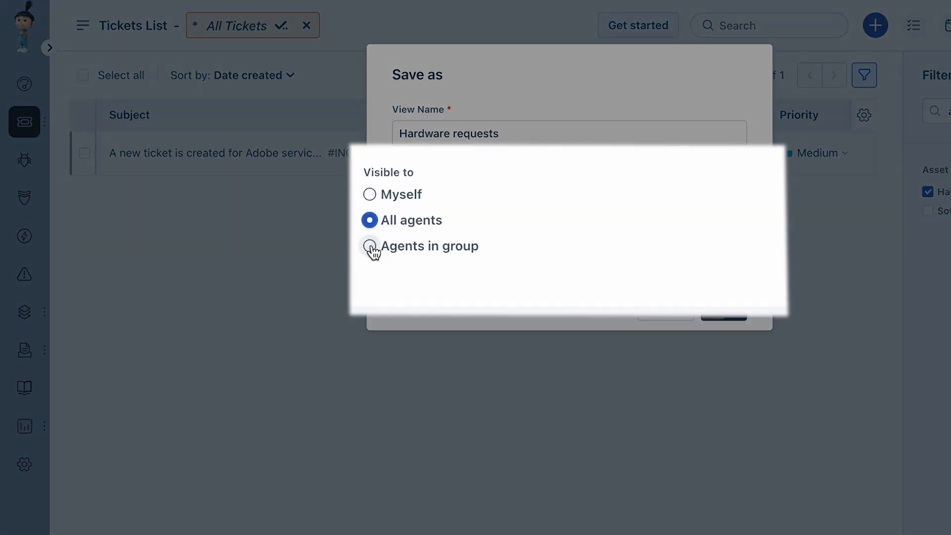
pyautogui.click(370, 245)
pyautogui.click(370, 201)
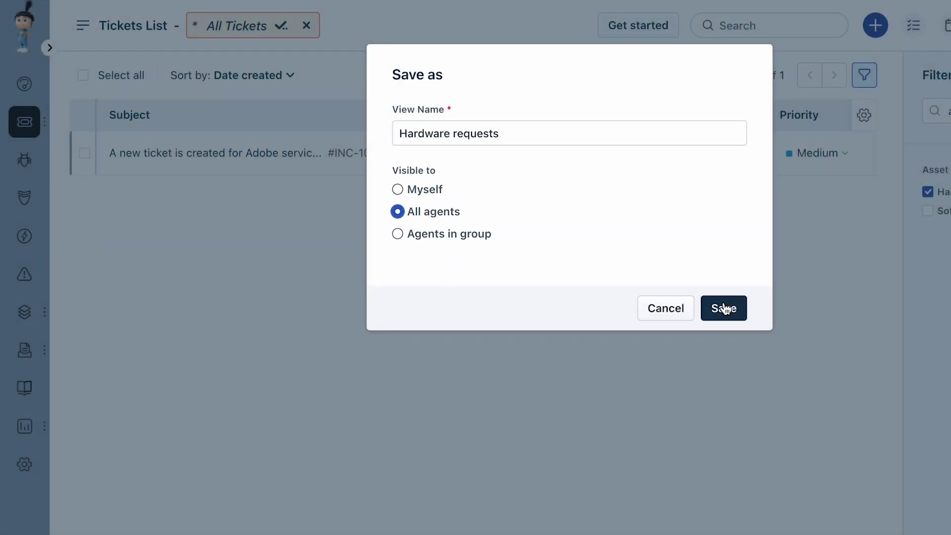
pyautogui.click(724, 310)
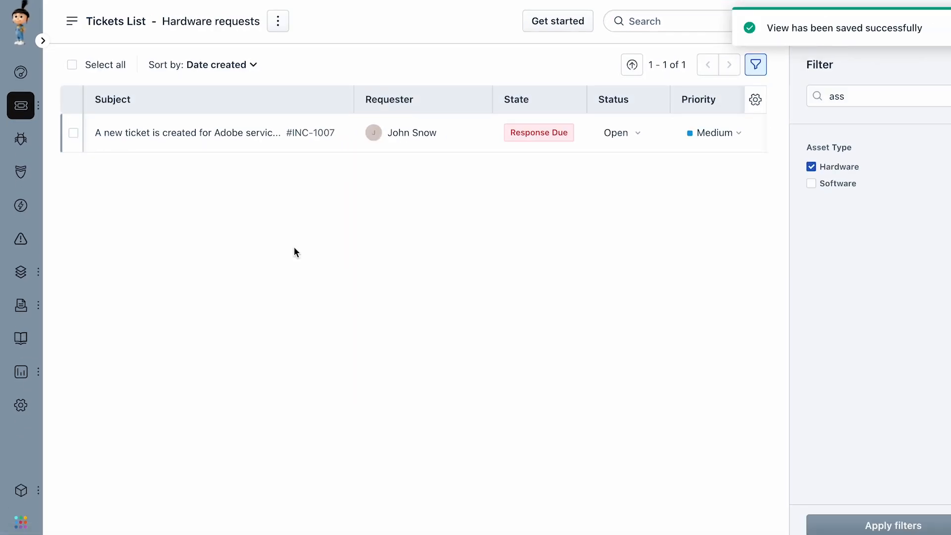
# Confirm 'Hardware requests' appears at the top of the ticket views dropdown
pyautogui.click(73, 23)
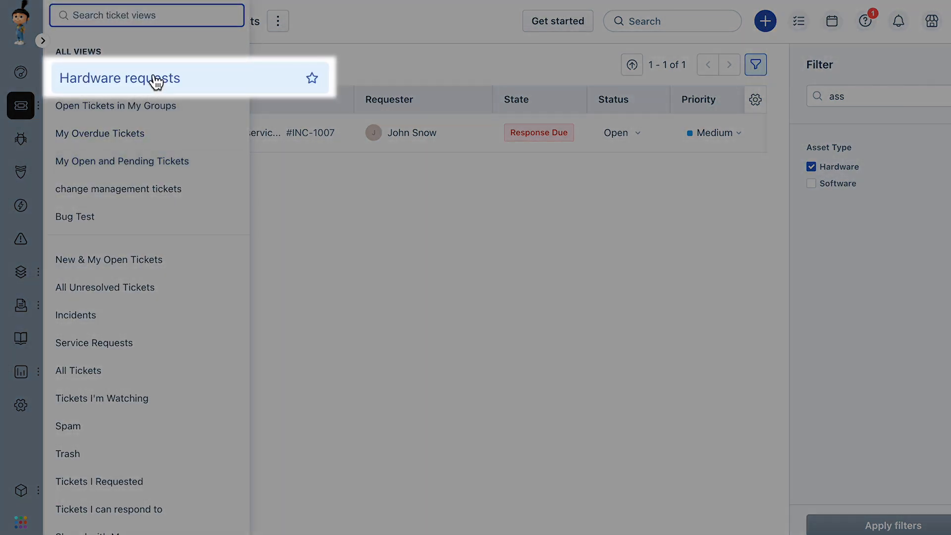